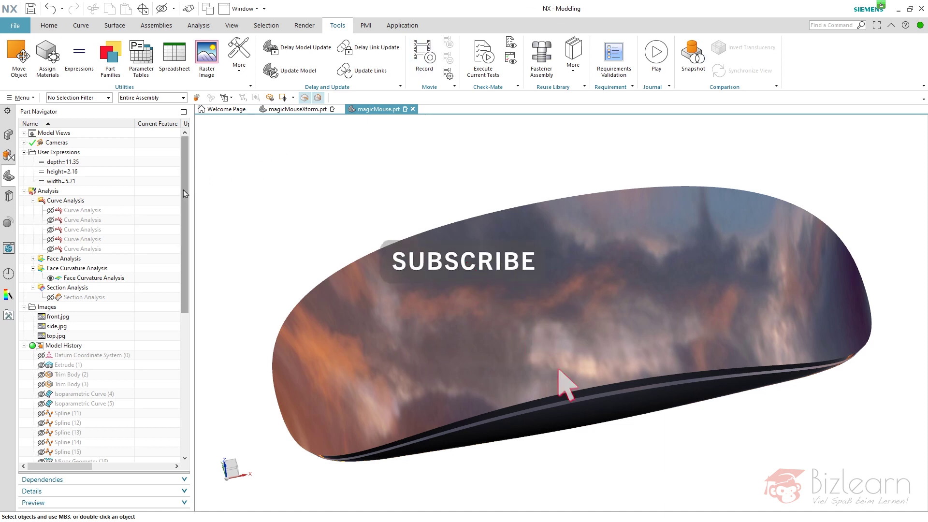
Look through the analysis objects and model history of magicMouse.prt
{"action": "left_click_drag", "start_coordinate": [184, 190], "coordinate": [194, 269]}
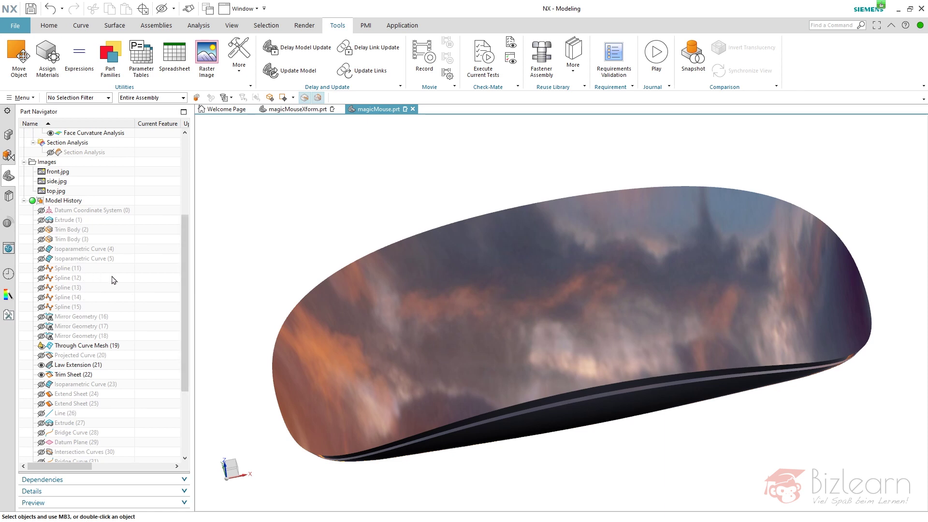
{"action": "left_click_drag", "start_coordinate": [185, 285], "coordinate": [189, 232]}
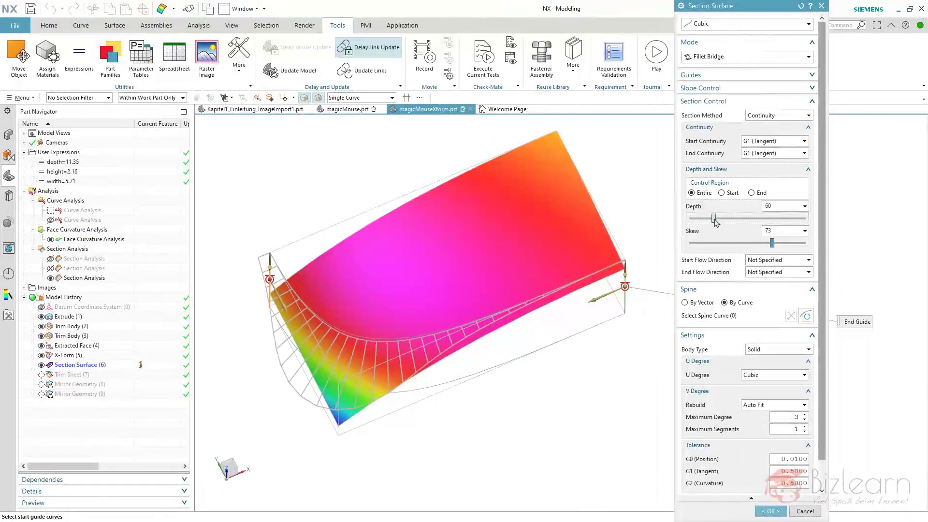
Adjust the section surface's depth and skew, and move the outer poles of the X-Form surface along Z
{"action": "left_click_drag", "start_coordinate": [715, 222], "coordinate": [715, 222]}
{"action": "left_click", "coordinate": [727, 242]}
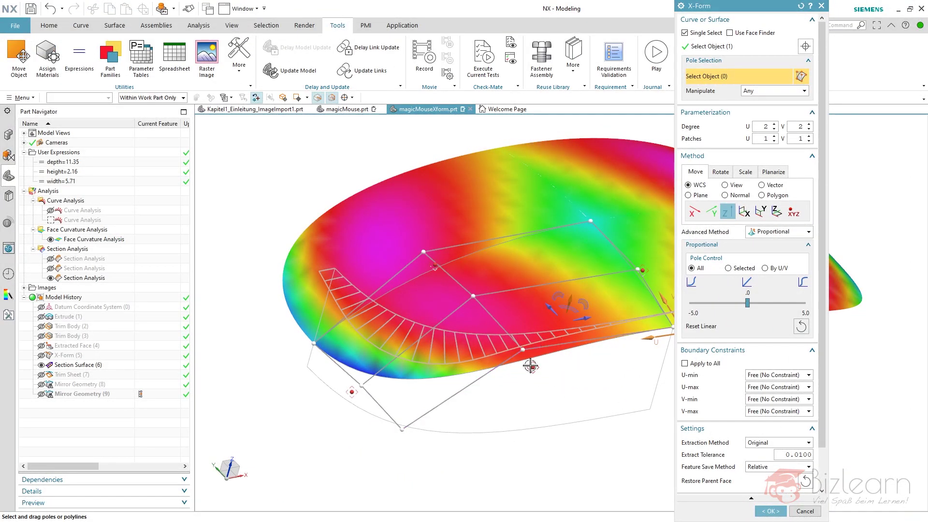
{"action": "mouse_move", "coordinate": [530, 366]}
{"action": "left_mouse_down"}
{"action": "mouse_move", "coordinate": [460, 396]}
{"action": "mouse_move", "coordinate": [532, 394]}
{"action": "mouse_move", "coordinate": [524, 352]}
{"action": "mouse_move", "coordinate": [522, 375]}
{"action": "left_mouse_up"}
{"action": "left_click_drag", "start_coordinate": [401, 436], "coordinate": [399, 451]}
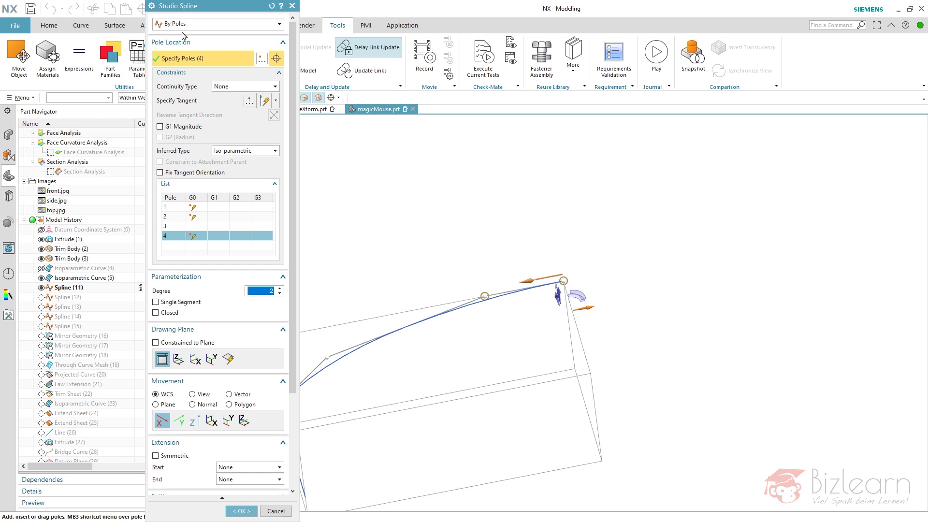
Leave the Studio Spline edit and examine the finished mouse model from a lower angle along with its feature history
{"action": "left_click", "coordinate": [292, 6]}
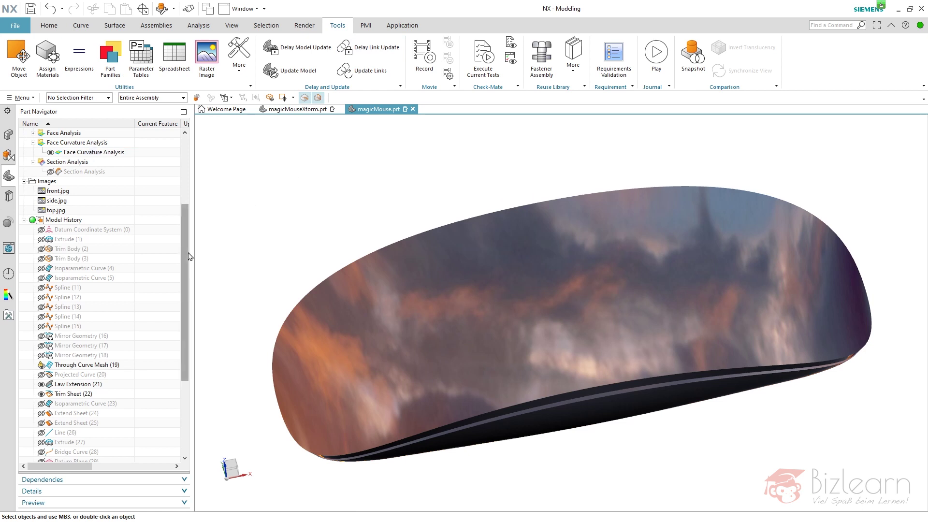
{"action": "left_click_drag", "start_coordinate": [184, 253], "coordinate": [182, 179]}
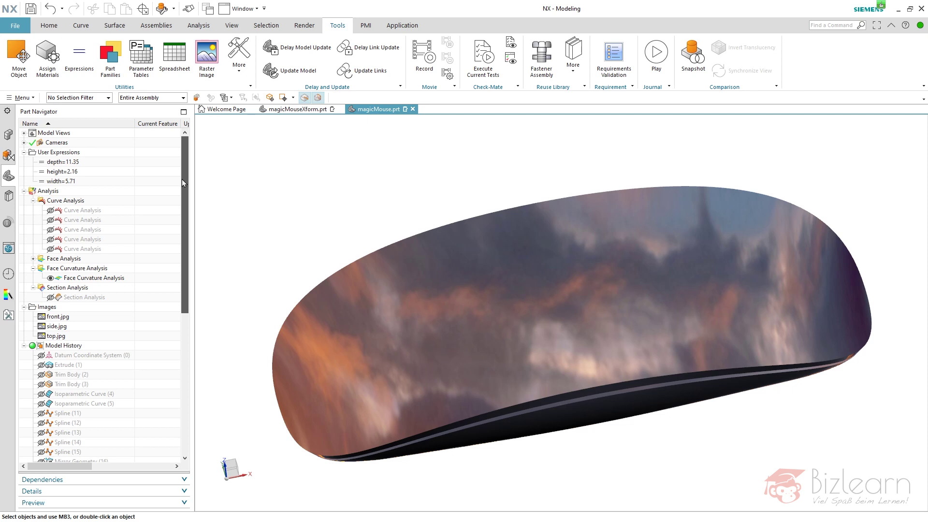
{"action": "mouse_move", "coordinate": [363, 203]}
{"action": "middle_mouse_down"}
{"action": "mouse_move", "coordinate": [358, 152]}
{"action": "mouse_move", "coordinate": [371, 188]}
{"action": "middle_mouse_up"}
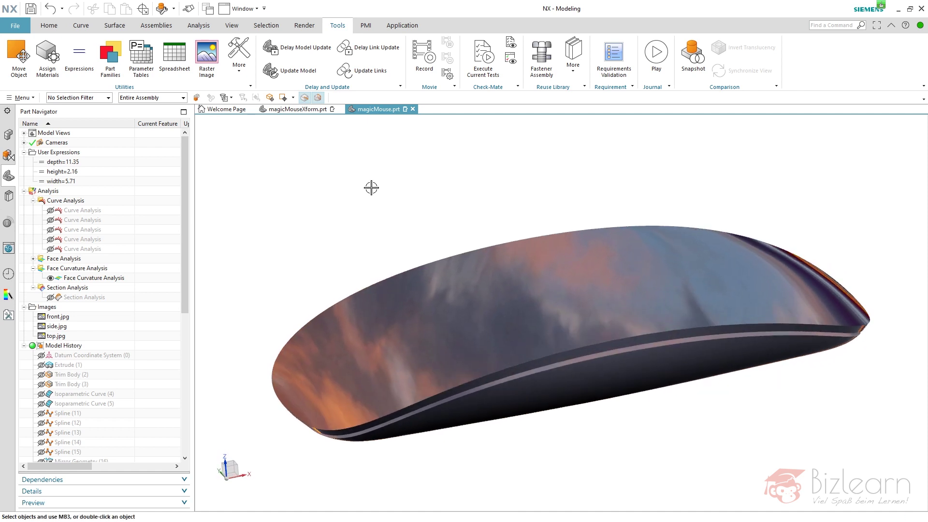
{"action": "left_click_drag", "start_coordinate": [184, 232], "coordinate": [191, 395]}
{"action": "scroll", "coordinate": [160, 329], "scroll_direction": "up", "scroll_amount": 3}
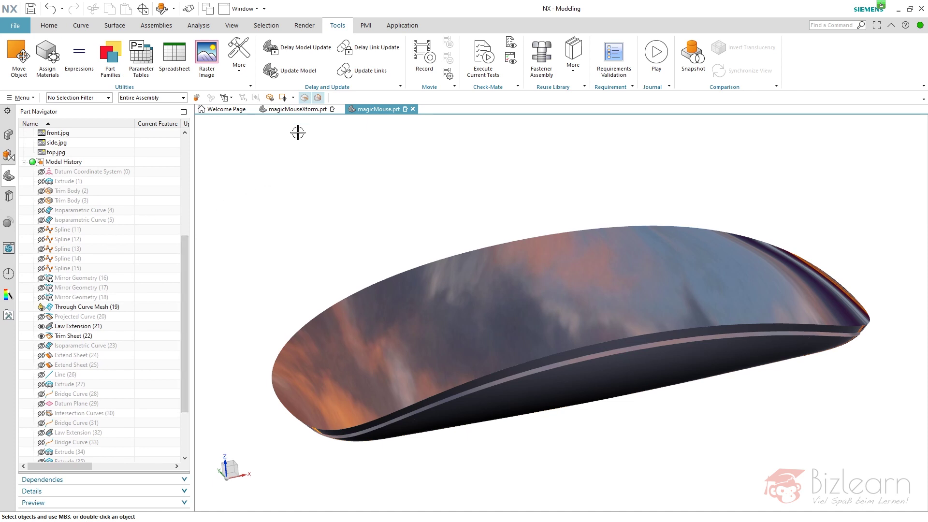
Switch to magicMouseXform.prt and reshape the X-Form surface by moving its front corner and edge poles along Z
{"action": "left_click", "coordinate": [299, 109]}
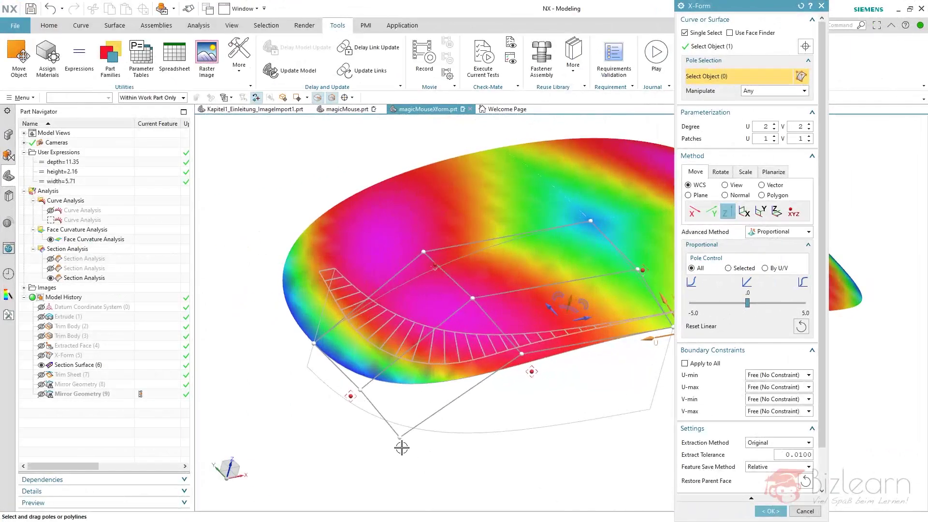
{"action": "left_click_drag", "start_coordinate": [399, 438], "coordinate": [402, 429]}
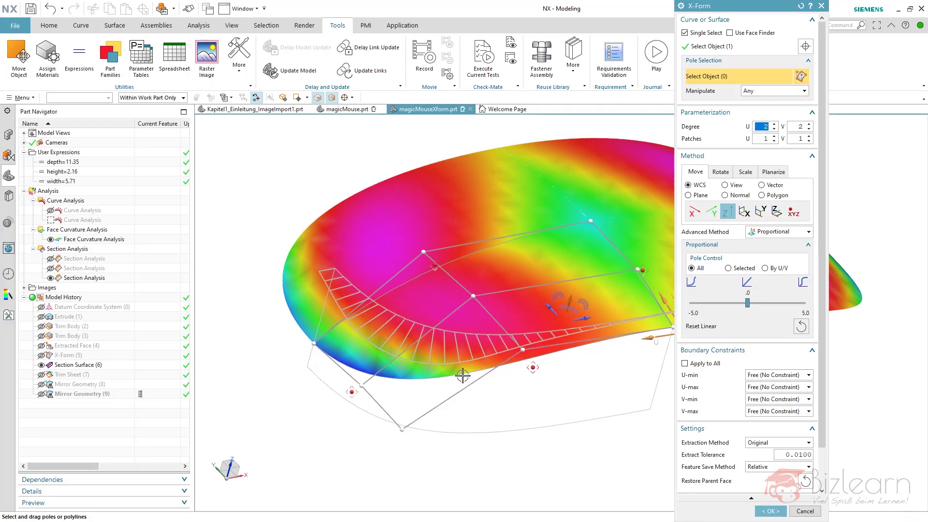
{"action": "left_click", "coordinate": [556, 346]}
{"action": "left_click_drag", "start_coordinate": [463, 389], "coordinate": [458, 399]}
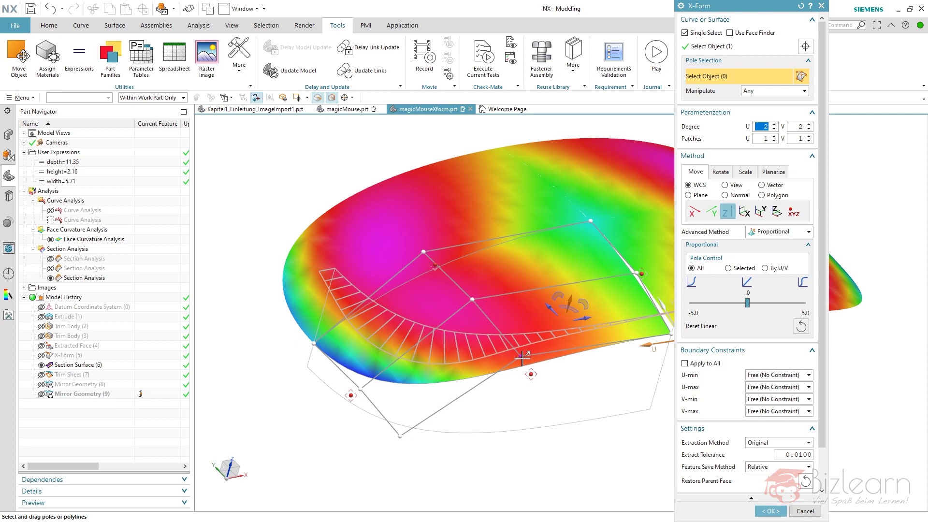
{"action": "left_click_drag", "start_coordinate": [521, 357], "coordinate": [519, 362]}
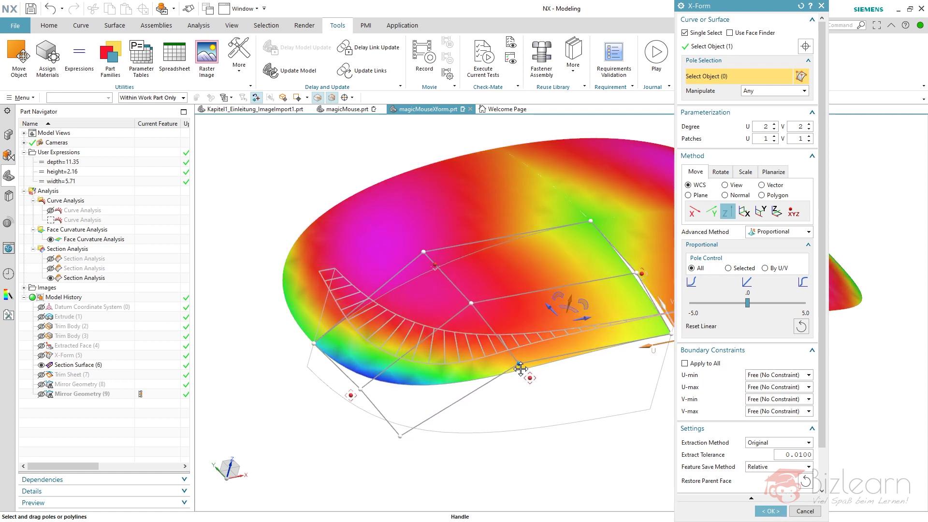
{"action": "left_click_drag", "start_coordinate": [400, 437], "coordinate": [399, 451]}
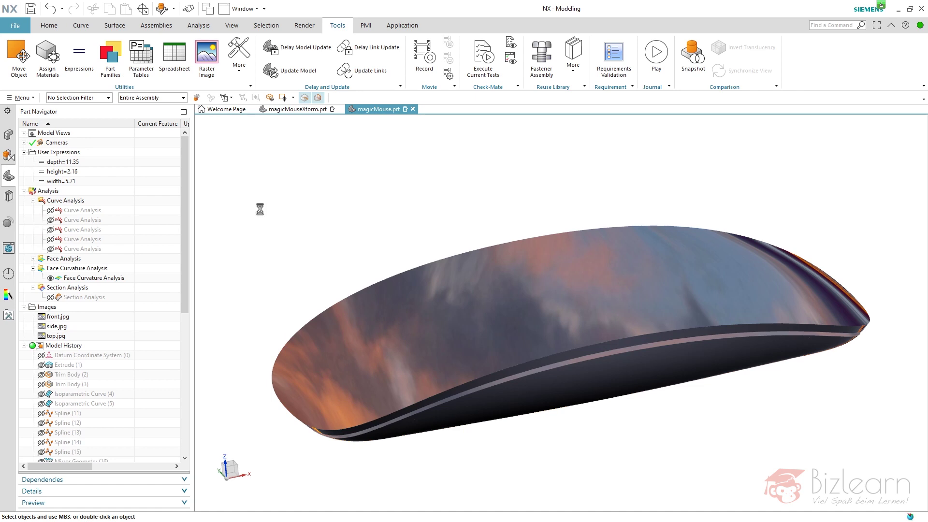
Show the raster images around the mouse model in magicMouse.prt
{"action": "key", "text": "ctrl+w"}
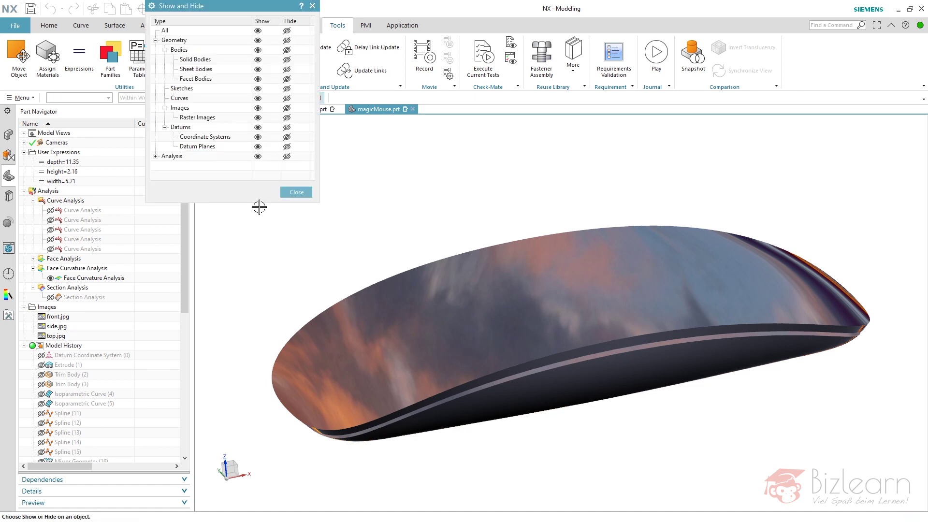
{"action": "left_click", "coordinate": [257, 118]}
{"action": "left_click", "coordinate": [300, 193]}
{"action": "mouse_move", "coordinate": [375, 192]}
{"action": "middle_mouse_down"}
{"action": "mouse_move", "coordinate": [363, 180]}
{"action": "mouse_move", "coordinate": [418, 176]}
{"action": "mouse_move", "coordinate": [379, 172]}
{"action": "mouse_move", "coordinate": [386, 186]}
{"action": "middle_mouse_up"}
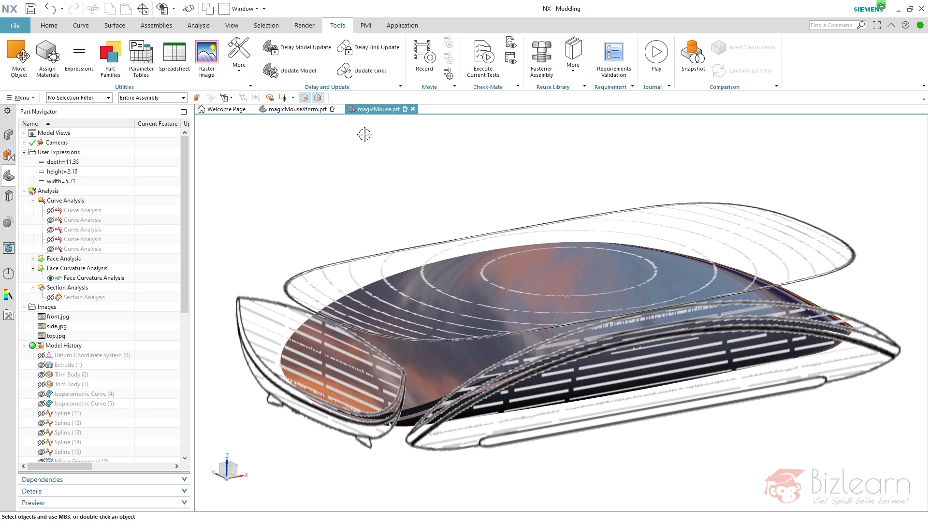
Create a new model part and extrude a rectangle centred on the origin of the XY plane by 21.6 mm
{"action": "left_click", "coordinate": [6, 26]}
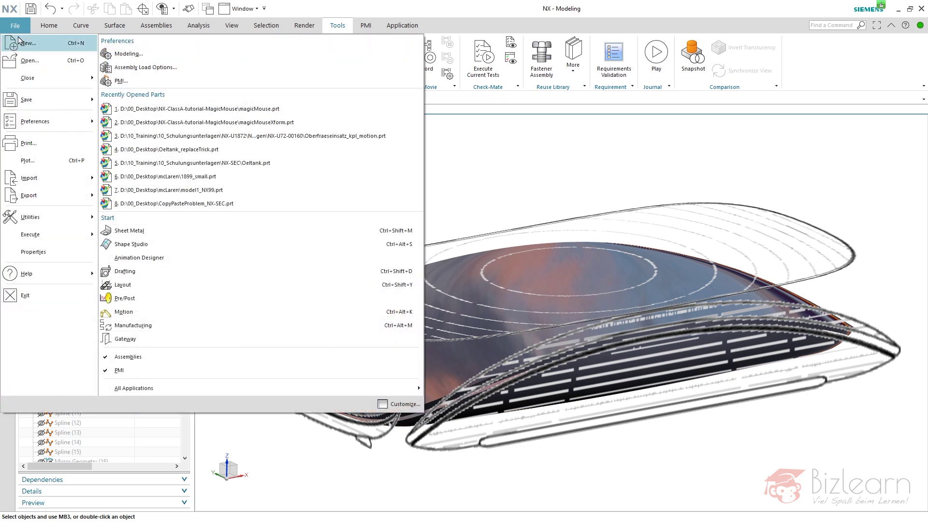
{"action": "left_click", "coordinate": [20, 43]}
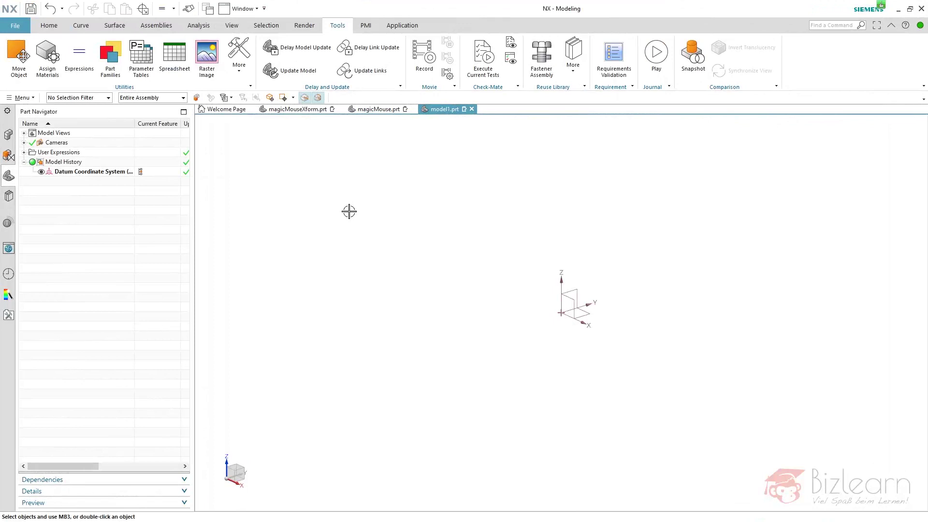
{"action": "left_click", "coordinate": [50, 25]}
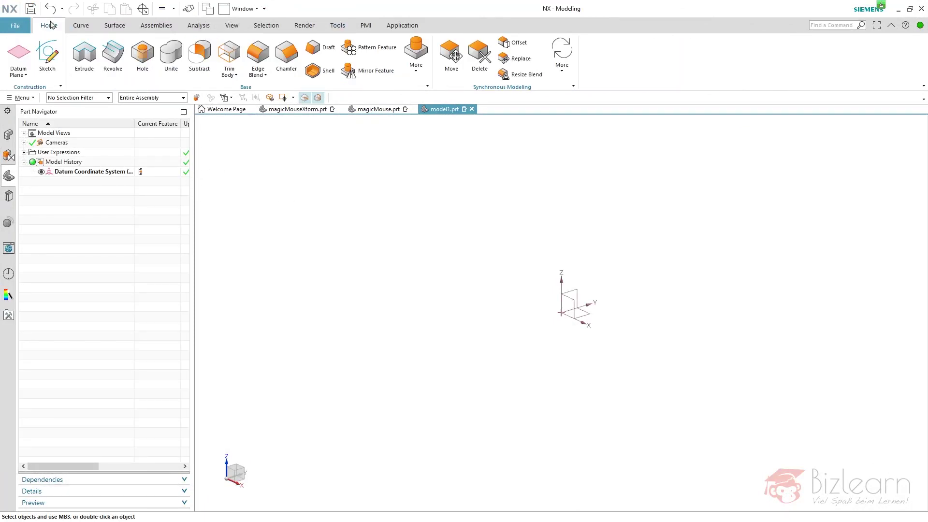
{"action": "left_click", "coordinate": [93, 67]}
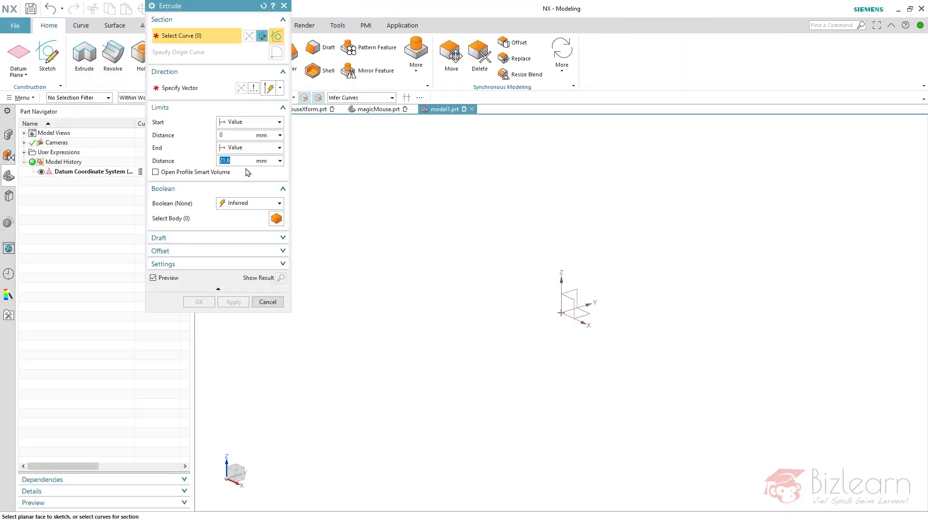
{"action": "left_click", "coordinate": [577, 303]}
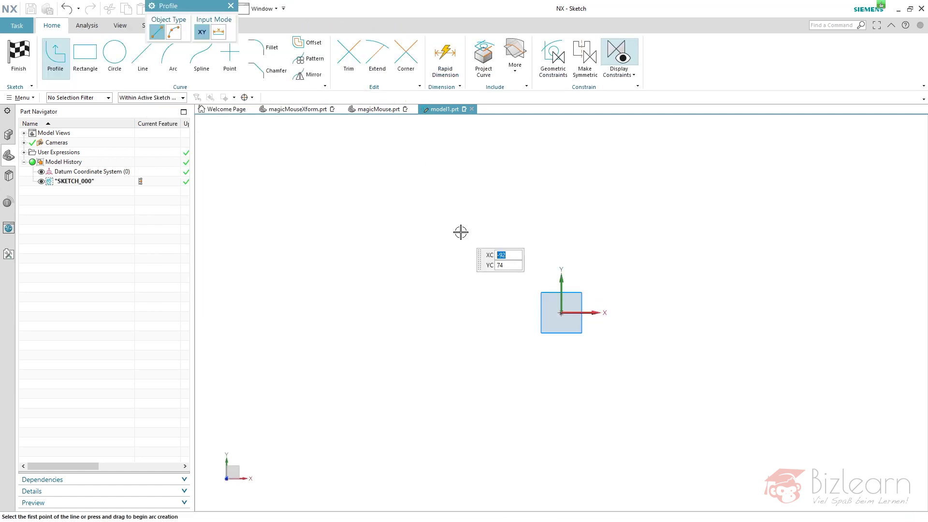
{"action": "left_click", "coordinate": [85, 60]}
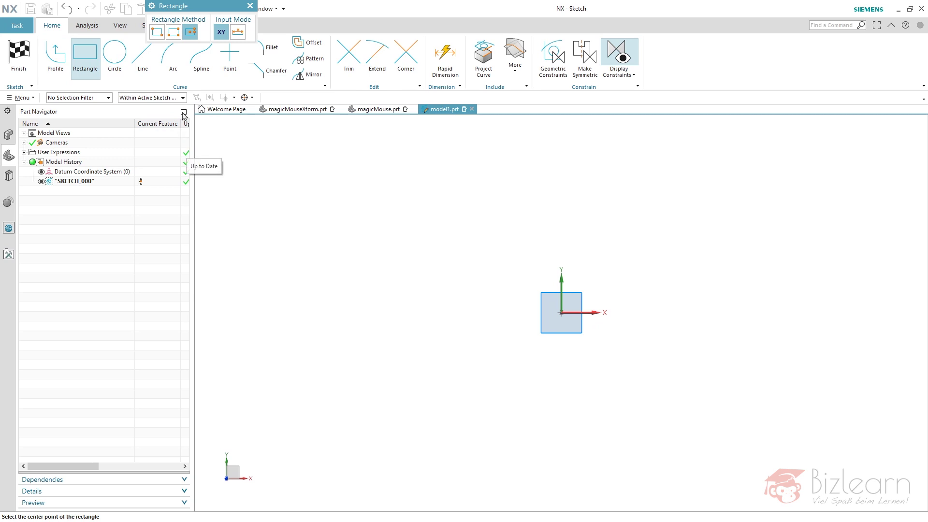
{"action": "left_click", "coordinate": [191, 32]}
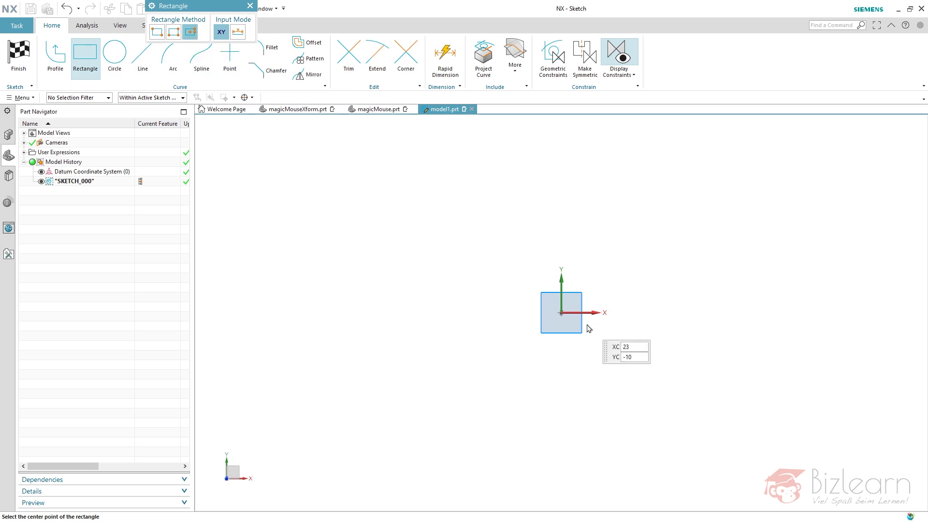
{"action": "left_click", "coordinate": [561, 311]}
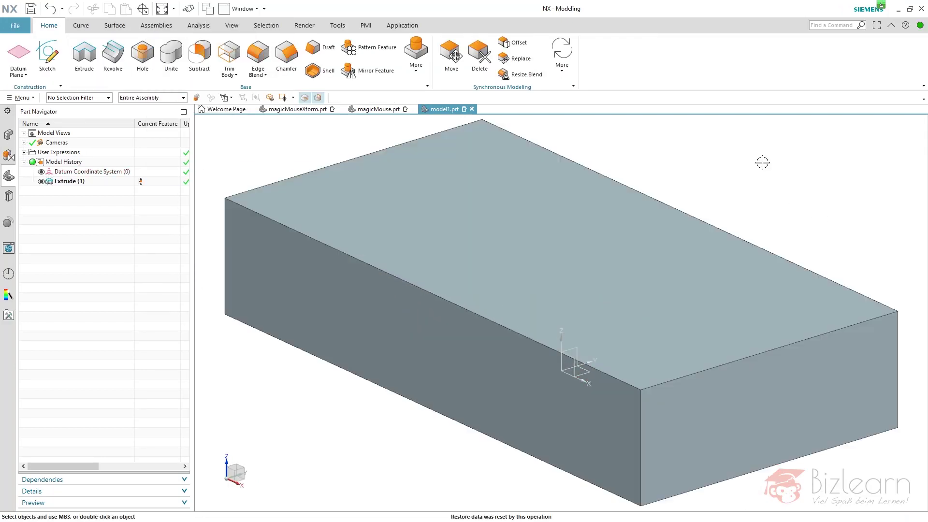
Start a raster image on the block's long front face and load side.jpg as its image file
{"action": "middle_click_drag", "start_coordinate": [762, 163], "coordinate": [660, 356]}
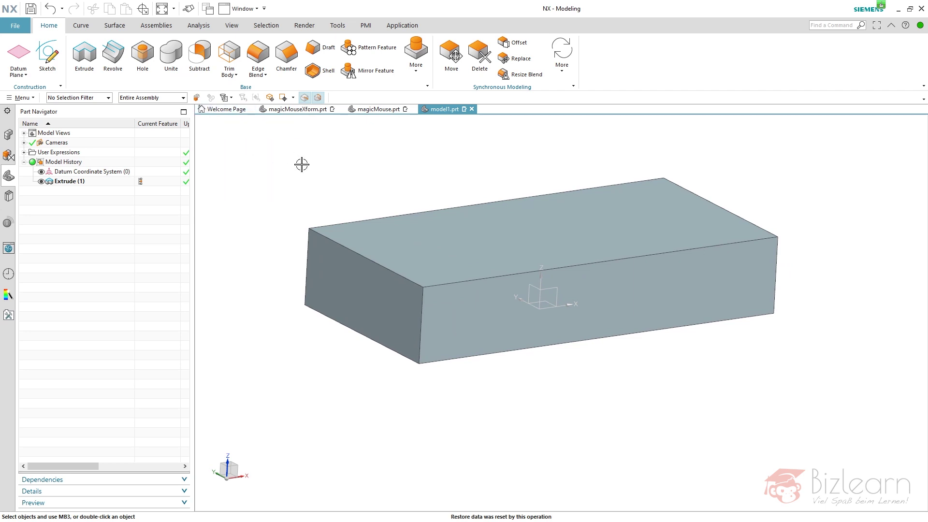
{"action": "left_click", "coordinate": [338, 26]}
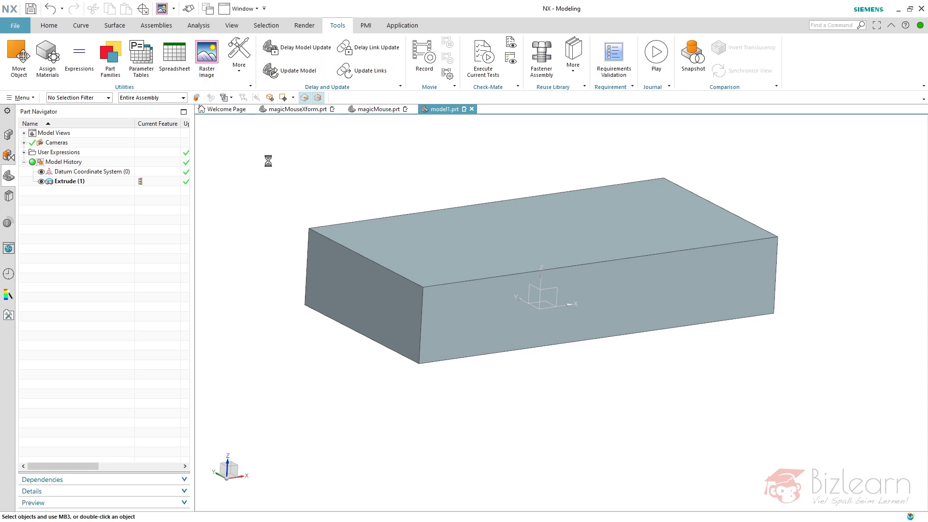
{"action": "left_click", "coordinate": [211, 64]}
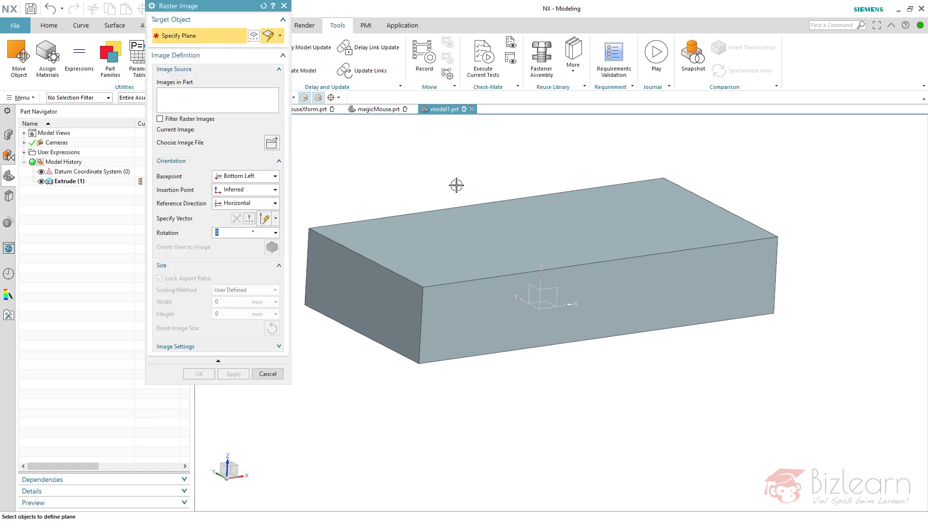
{"action": "left_click", "coordinate": [494, 324]}
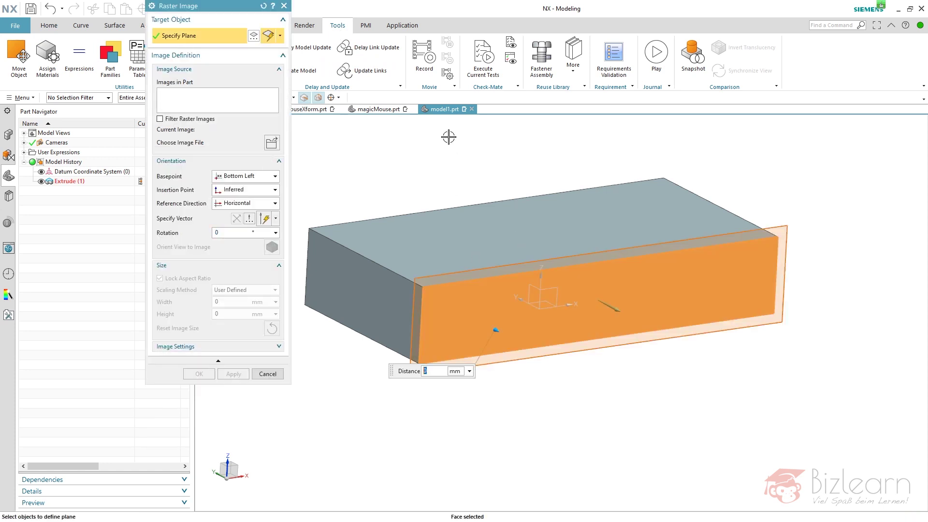
{"action": "left_click", "coordinate": [272, 143]}
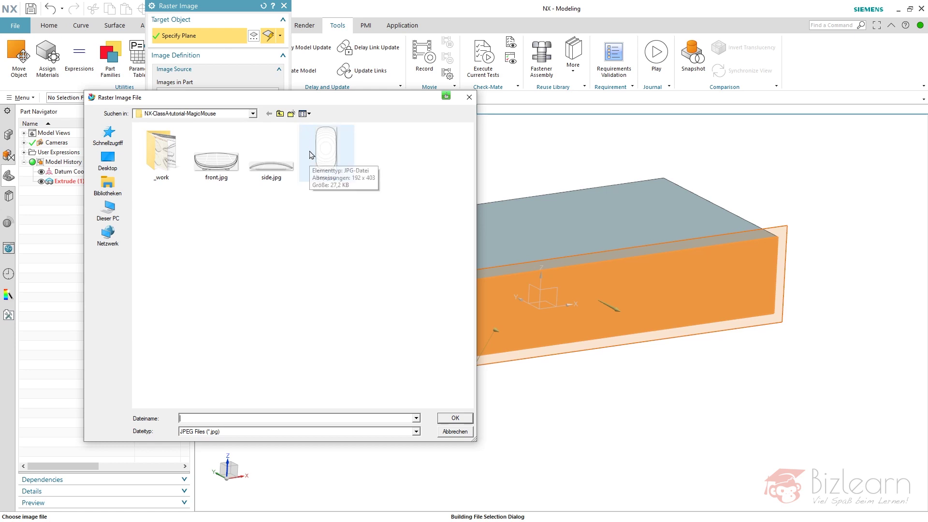
{"action": "left_click", "coordinate": [271, 160]}
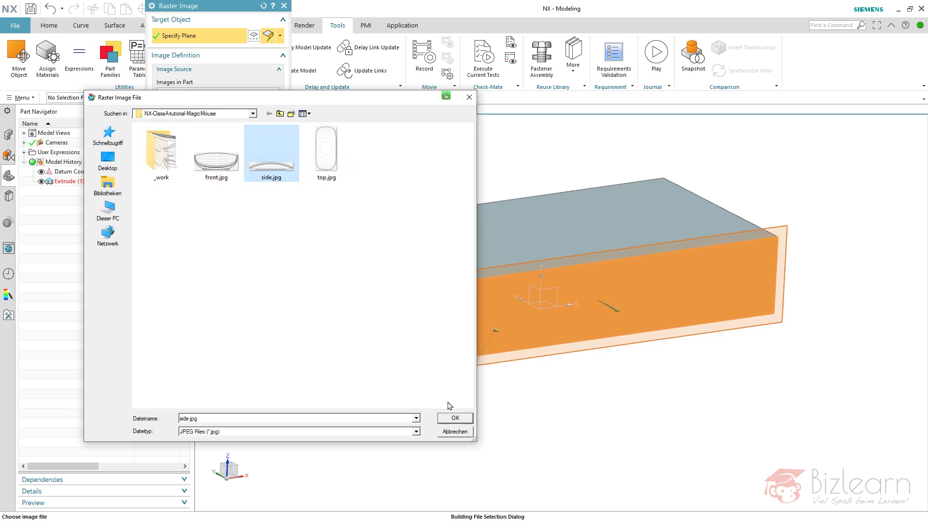
{"action": "left_click", "coordinate": [455, 417]}
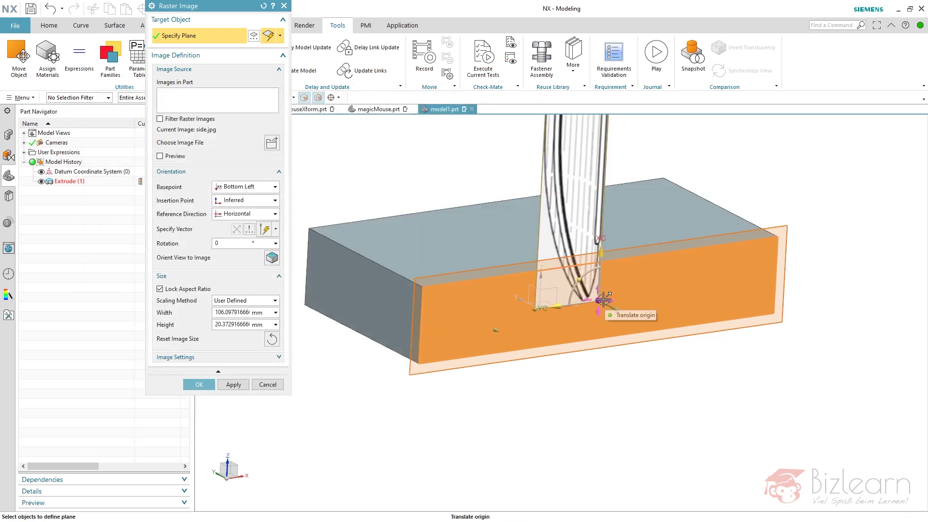
Move the side.jpg image origin to the front face's lower-left corner and rotate the image to 270°
{"action": "left_click", "coordinate": [600, 300]}
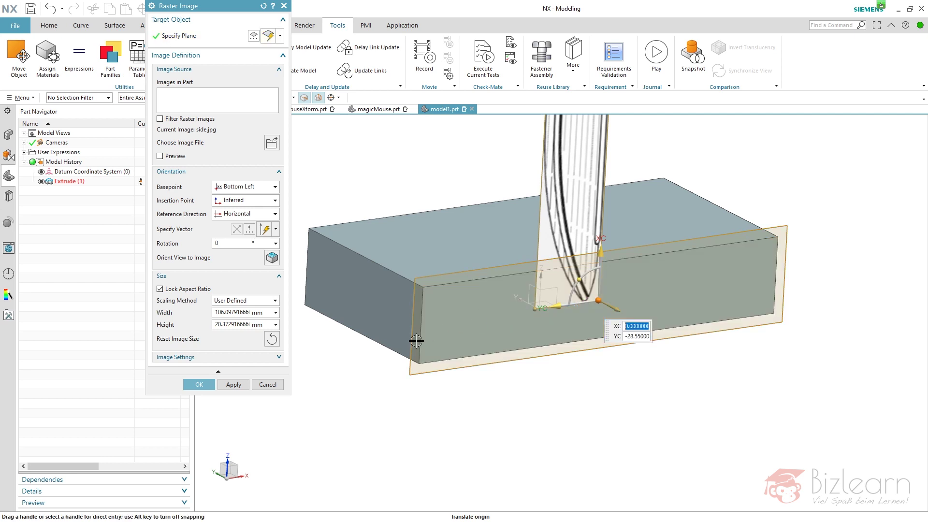
{"action": "left_click", "coordinate": [420, 368]}
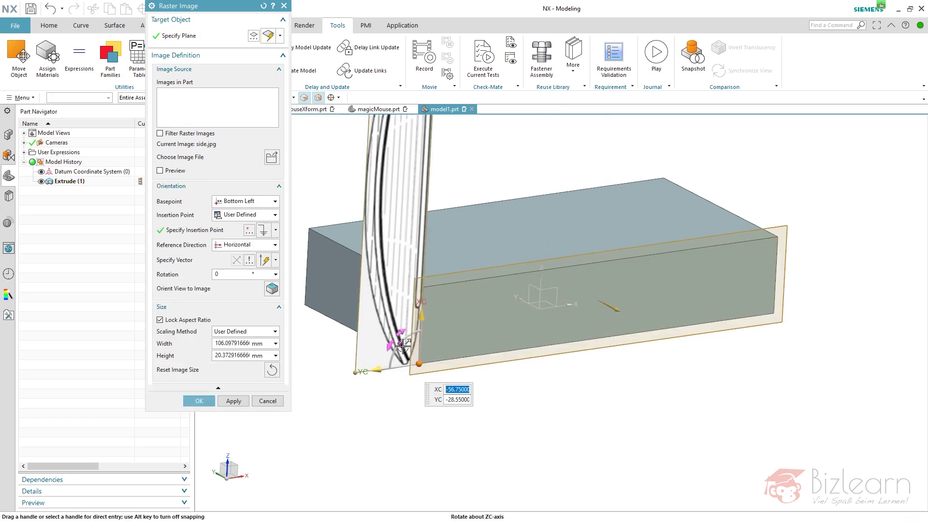
{"action": "left_click_drag", "start_coordinate": [403, 346], "coordinate": [442, 267]}
Unlock the image's aspect ratio and set its width to 113.5 mm and its height to the expression "heigth"
{"action": "left_click", "coordinate": [182, 308]}
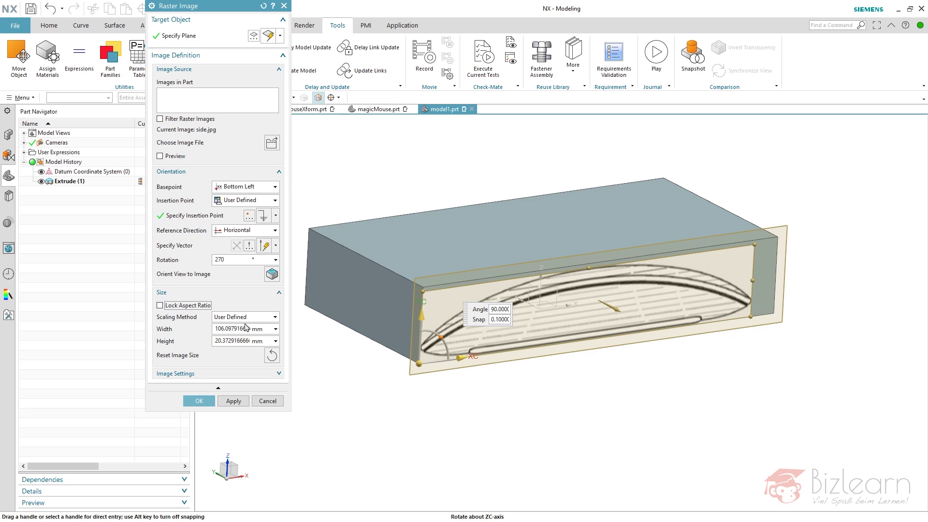
{"action": "left_click", "coordinate": [226, 329]}
{"action": "type", "text": "113.5"}
{"action": "key", "text": "Tab"}
{"action": "type", "text": "heigth"}
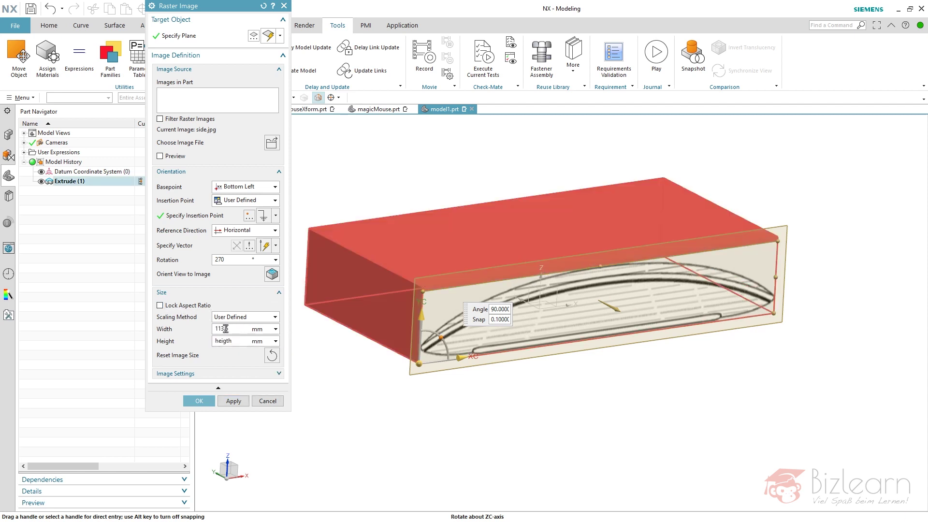
Set the side.jpg image's transparency to Pixel Color and finish placing it on the front face
{"action": "left_click", "coordinate": [254, 374]}
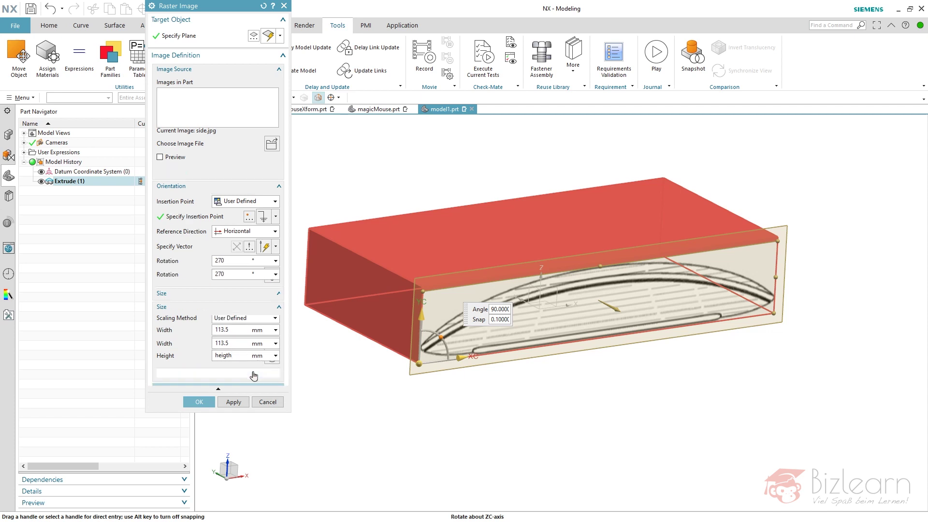
{"action": "left_click", "coordinate": [243, 403]}
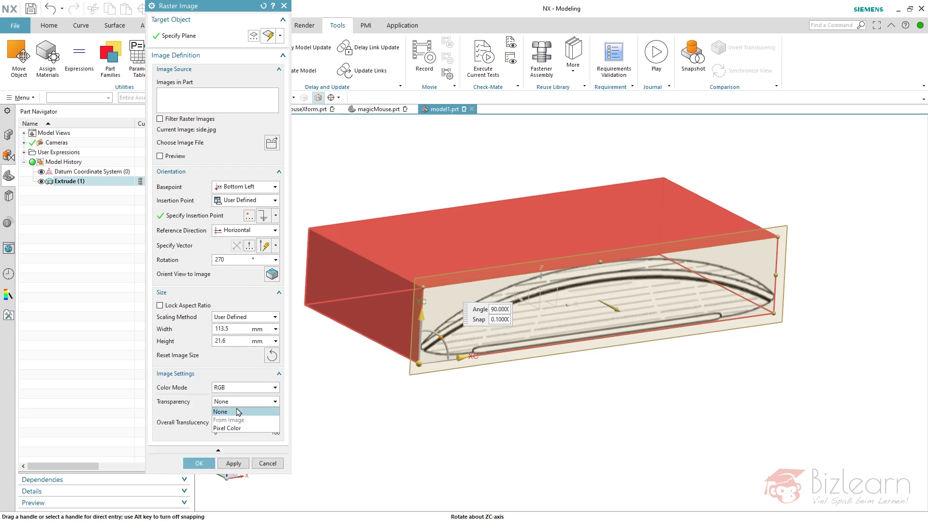
{"action": "left_click", "coordinate": [237, 428]}
{"action": "scroll", "coordinate": [294, 454], "scroll_direction": "down", "scroll_amount": 2}
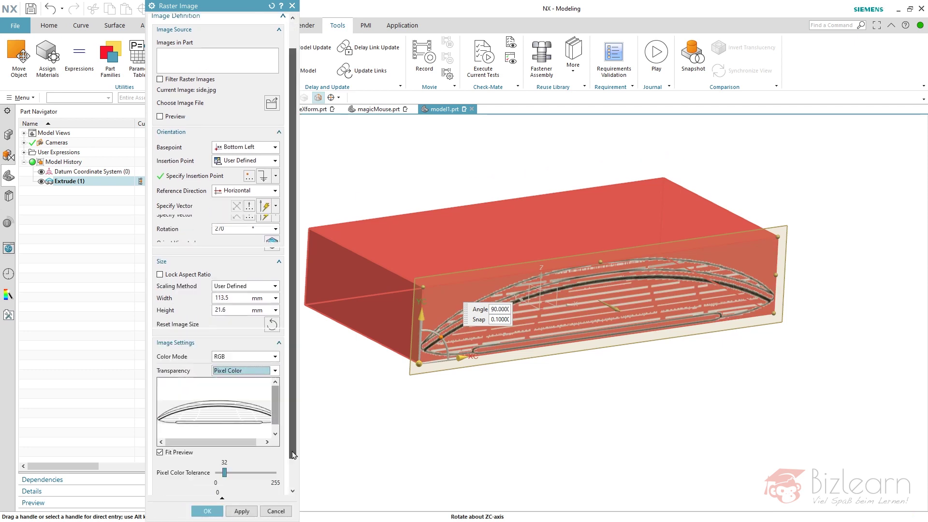
{"action": "middle_click", "coordinate": [466, 398]}
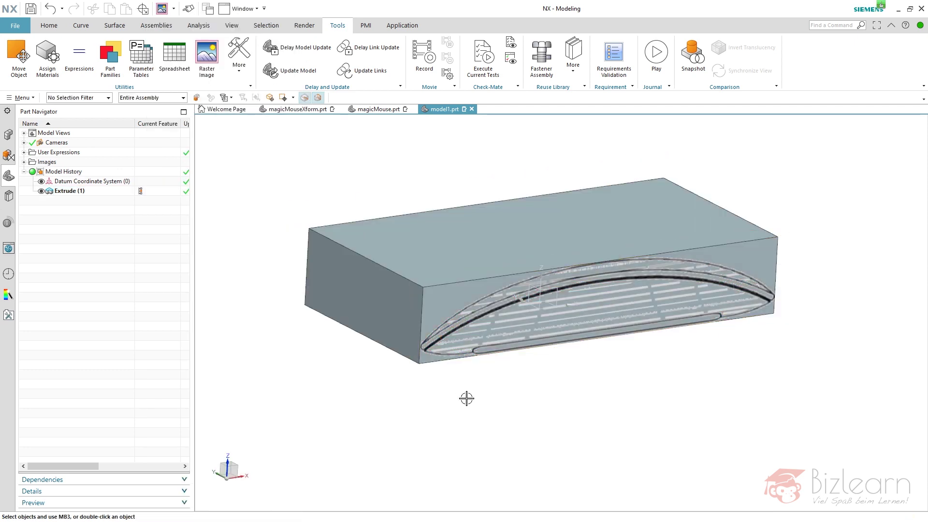
Place front.jpg as a raster image on the block's short end face, rotated to 270° and sized 57.1 mm wide by 21.6 mm high
{"action": "left_click", "coordinate": [25, 162]}
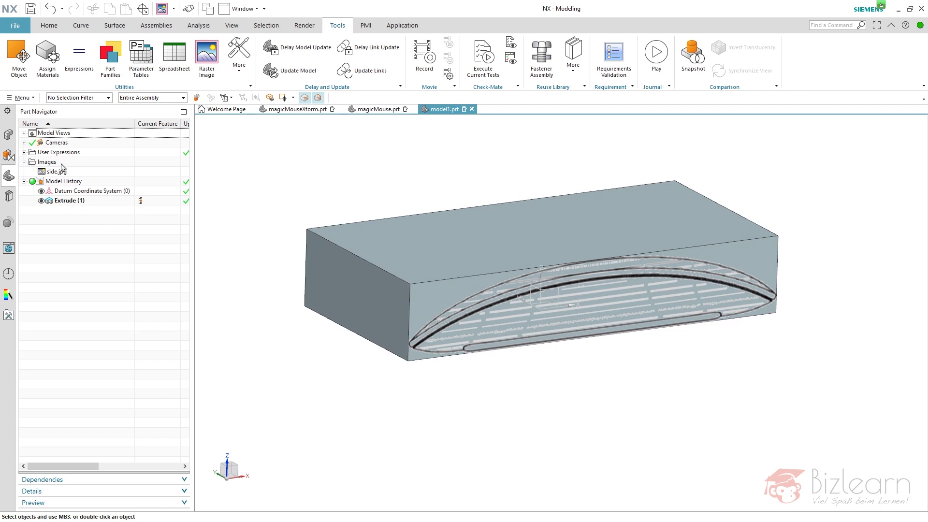
{"action": "left_click", "coordinate": [23, 153]}
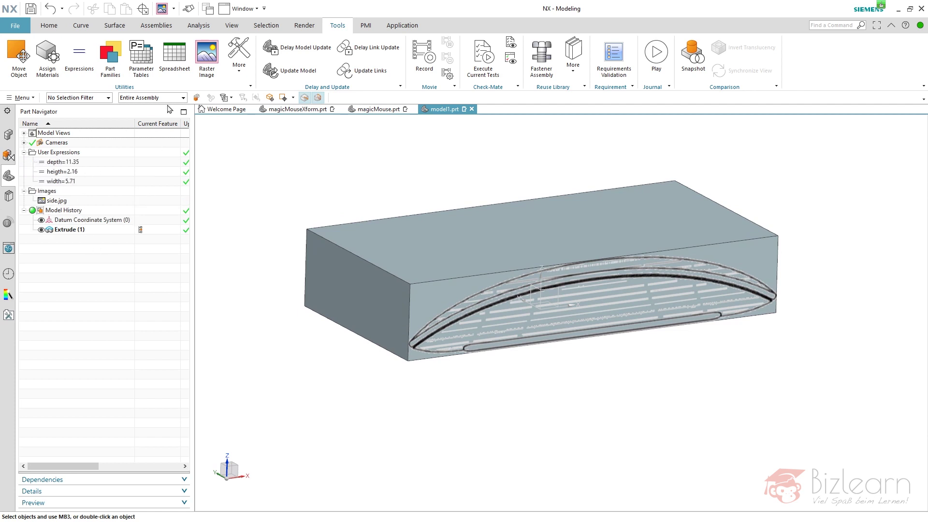
{"action": "left_click", "coordinate": [207, 57]}
{"action": "left_click", "coordinate": [329, 261]}
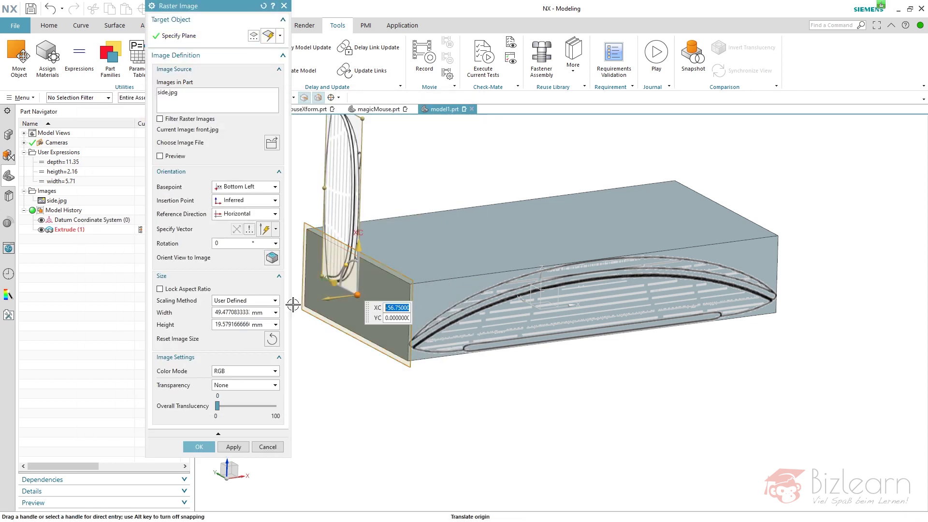
{"action": "left_click", "coordinate": [199, 463]}
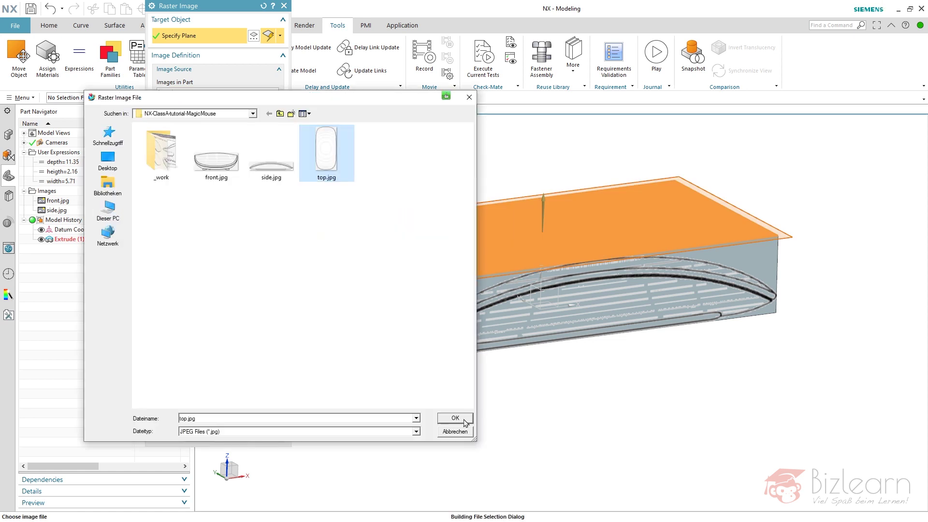
Place top.jpg on the block's upper face at 90° rotation, 57.1 mm wide by 113.5 mm high, with Pixel Color transparency
{"action": "left_click", "coordinate": [455, 419]}
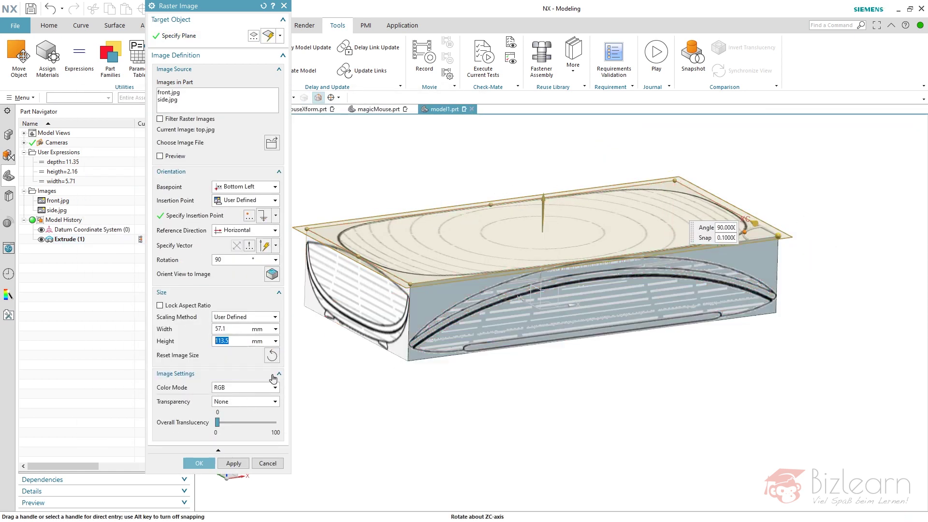
{"action": "left_click", "coordinate": [246, 401]}
{"action": "left_click", "coordinate": [237, 418]}
{"action": "left_click_drag", "start_coordinate": [291, 398], "coordinate": [291, 471]}
{"action": "left_click_drag", "start_coordinate": [224, 440], "coordinate": [226, 440]}
{"action": "left_click", "coordinate": [207, 510]}
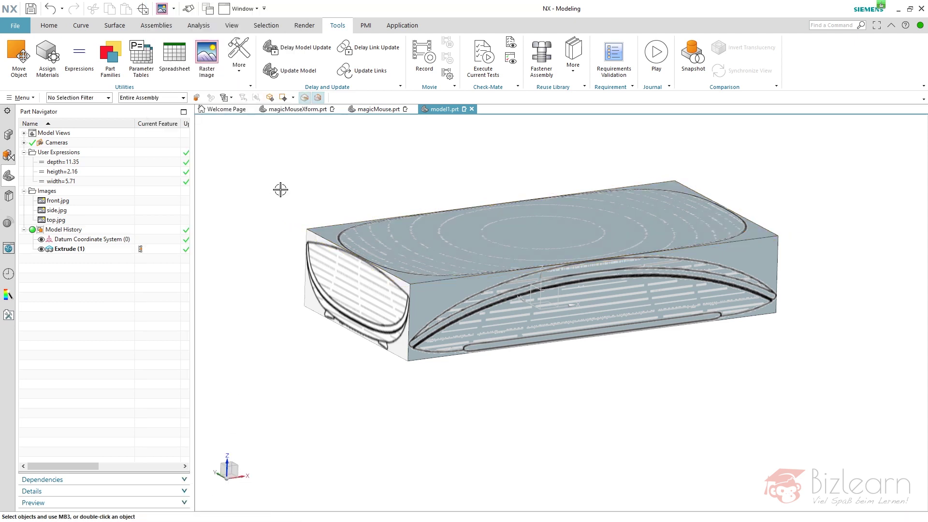
{"action": "left_click", "coordinate": [59, 201]}
{"action": "right_click", "coordinate": [63, 203]}
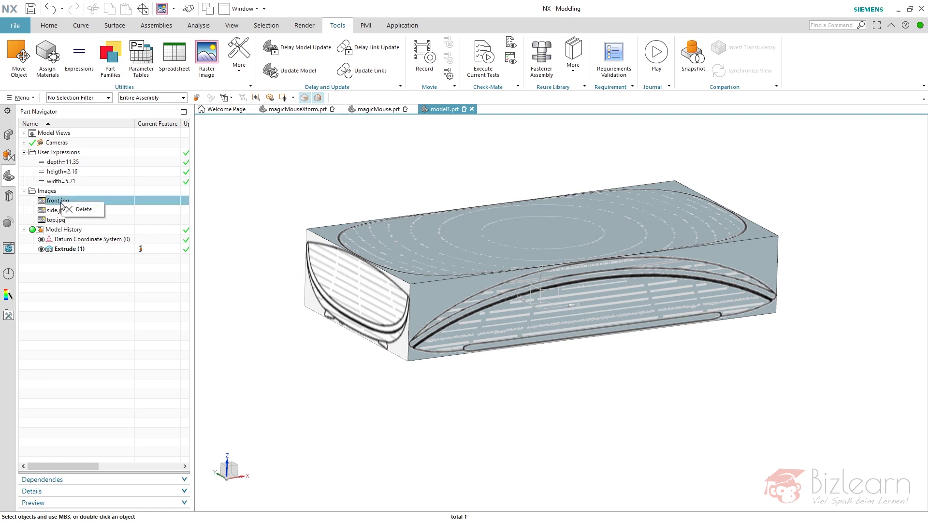
{"action": "left_click", "coordinate": [91, 210]}
{"action": "left_click", "coordinate": [207, 57]}
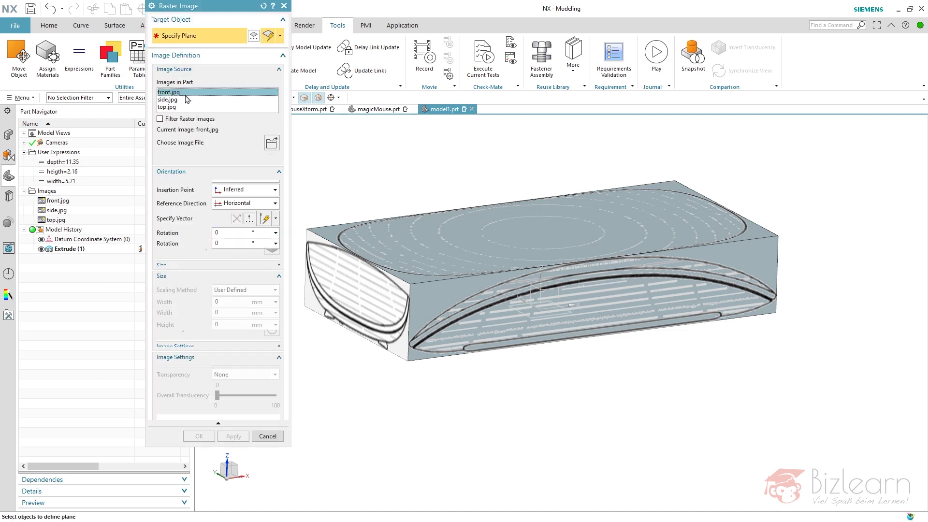
{"action": "left_click", "coordinate": [184, 107]}
{"action": "left_click", "coordinate": [183, 99]}
{"action": "left_click", "coordinate": [182, 92]}
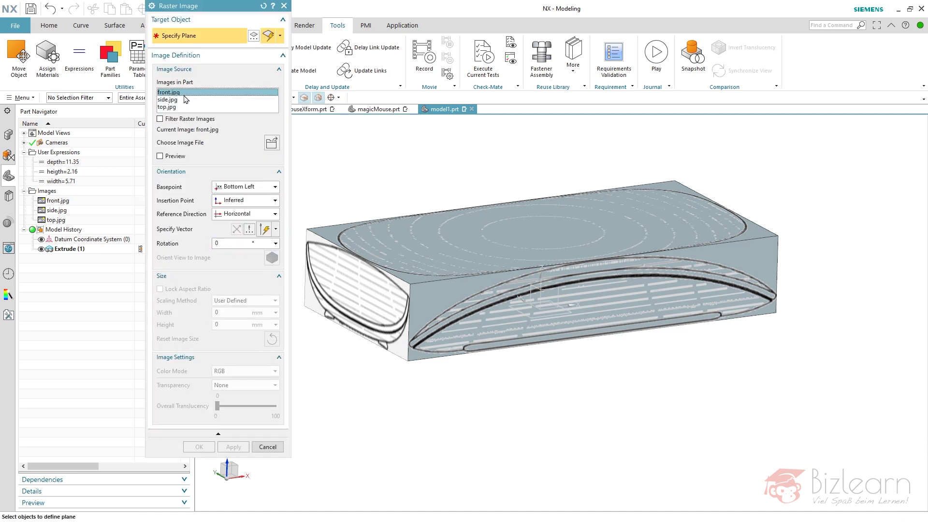
{"action": "left_click", "coordinate": [267, 447]}
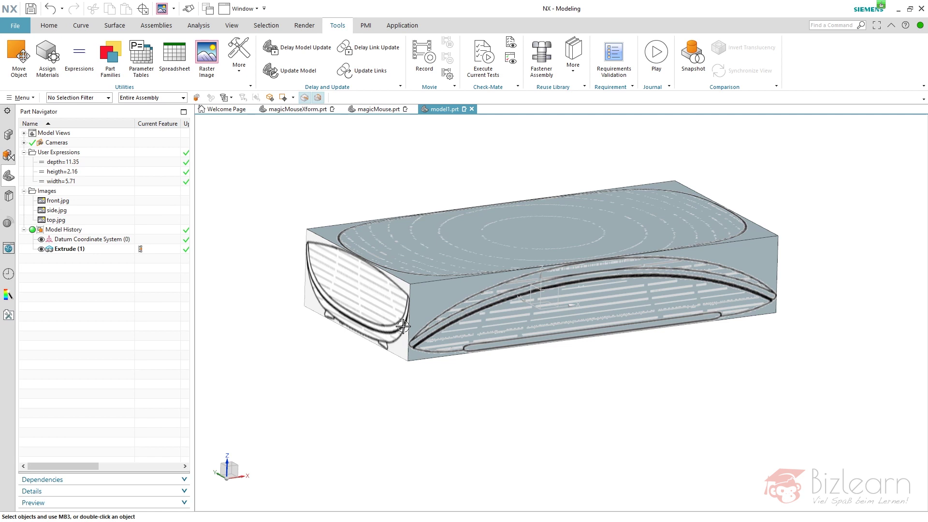
Edit the front.jpg raster image to Pixel Color transparency with a raised color tolerance, and hide the extruded block
{"action": "left_click", "coordinate": [333, 280]}
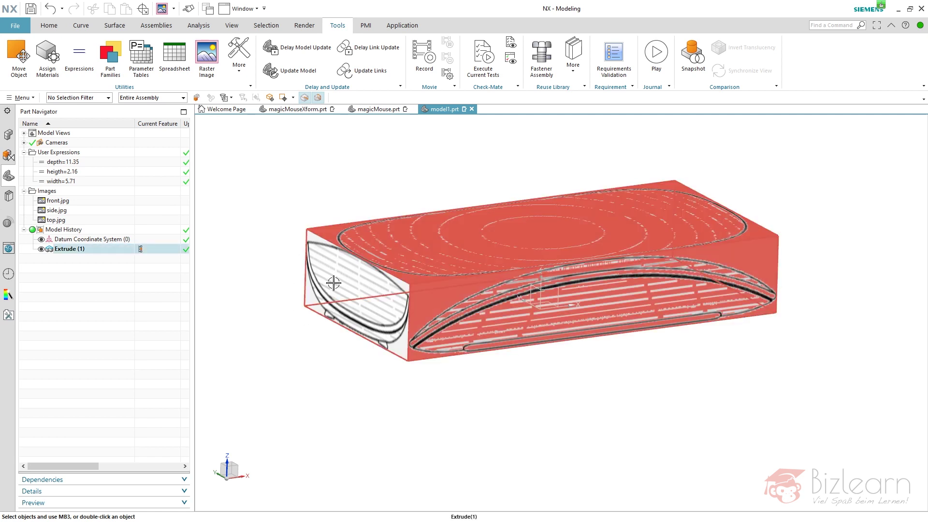
{"action": "left_click", "coordinate": [333, 283]}
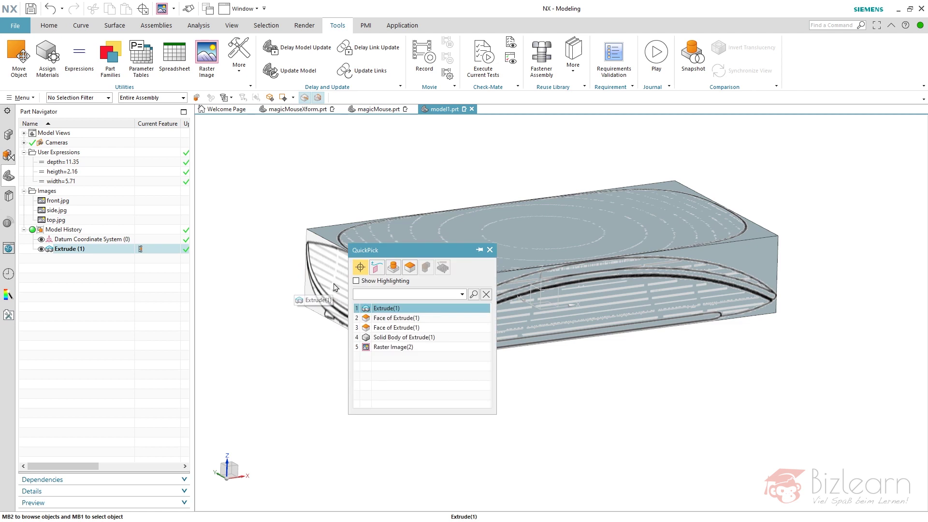
{"action": "left_click", "coordinate": [392, 348]}
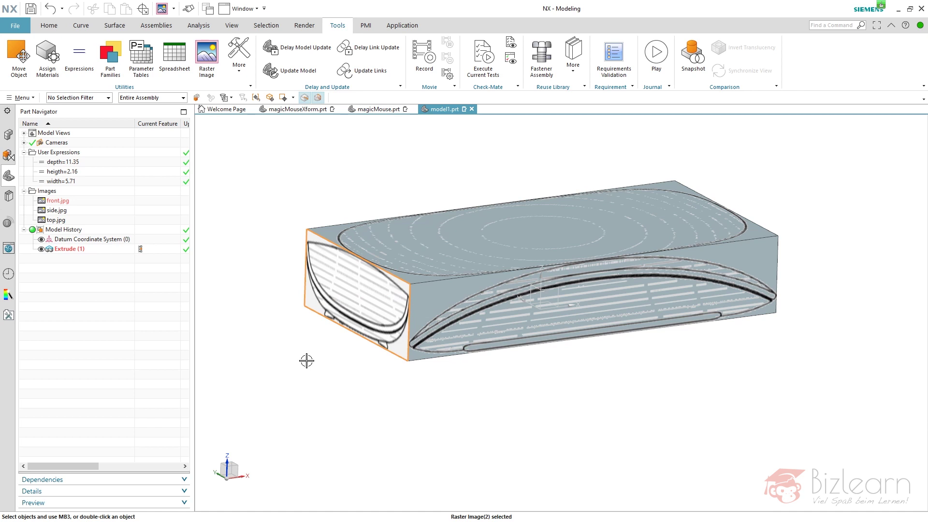
{"action": "double_click", "coordinate": [337, 285]}
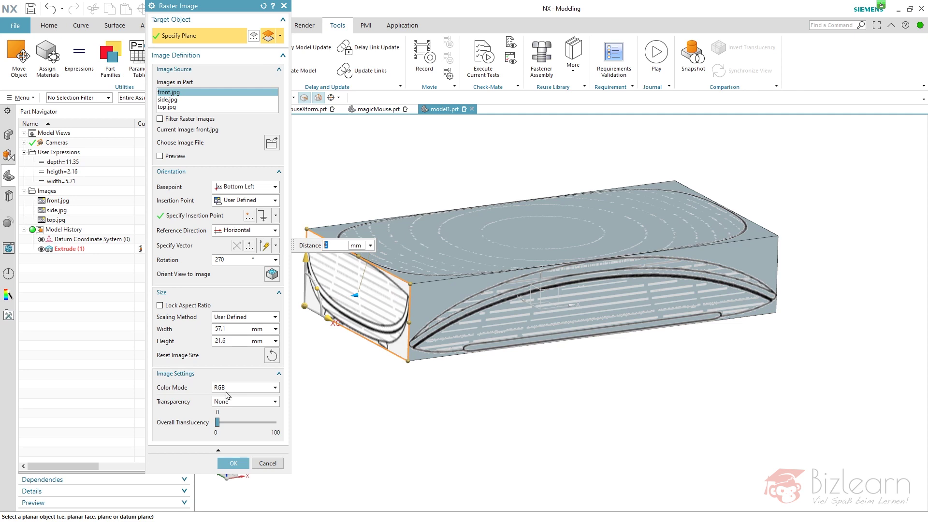
{"action": "left_click", "coordinate": [249, 403]}
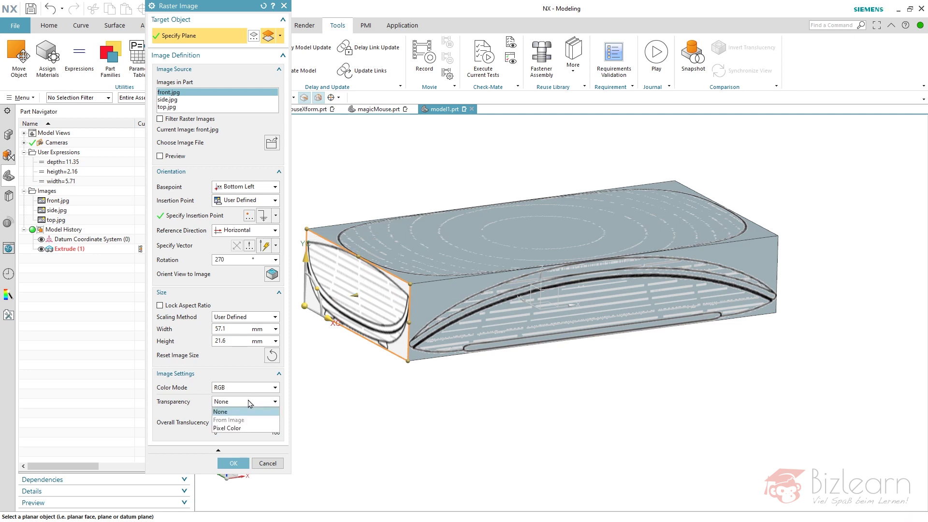
{"action": "left_click", "coordinate": [252, 424]}
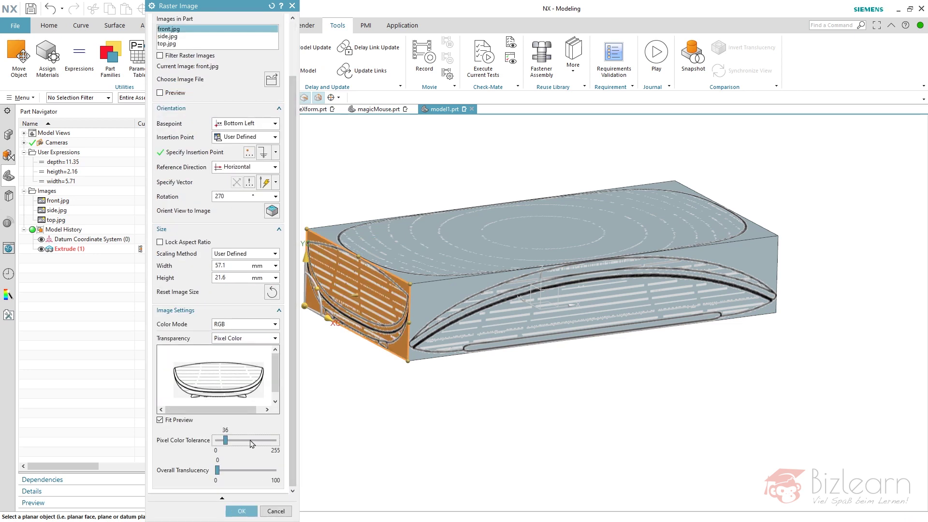
{"action": "middle_click", "coordinate": [64, 245]}
{"action": "middle_click_drag", "start_coordinate": [472, 283], "coordinate": [369, 224]}
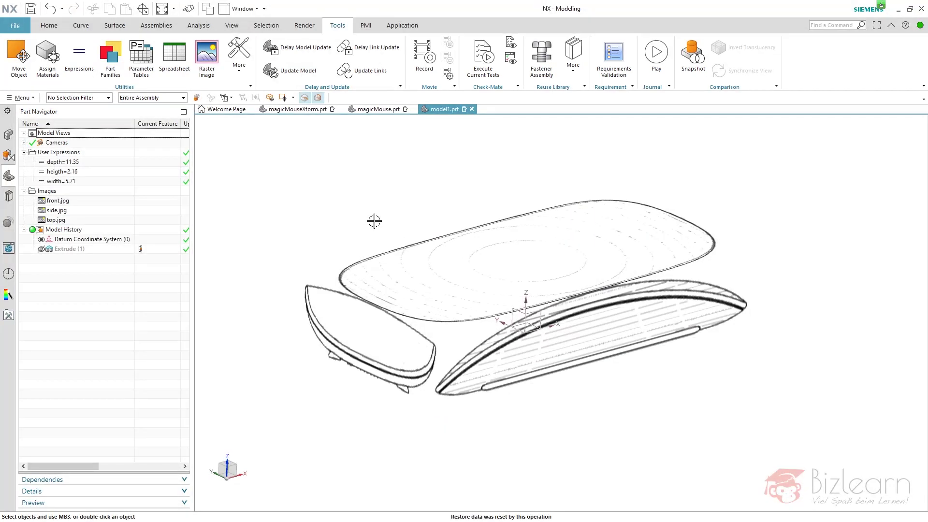